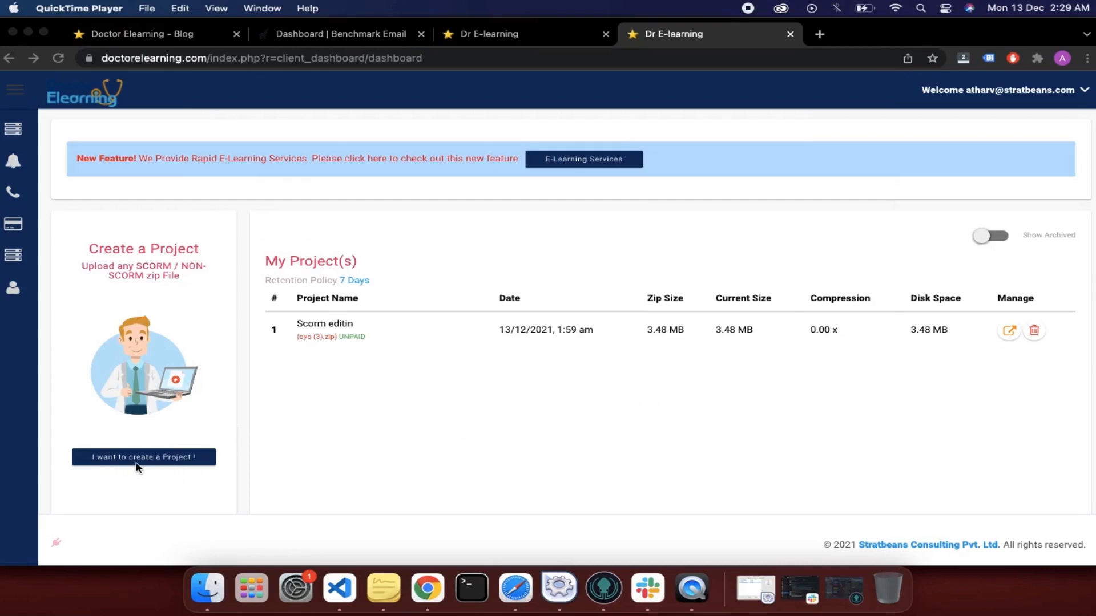
Step: Open the Scorm editin project's dashboard, review its file-type breakdown, then go to its file repository
click(164, 468)
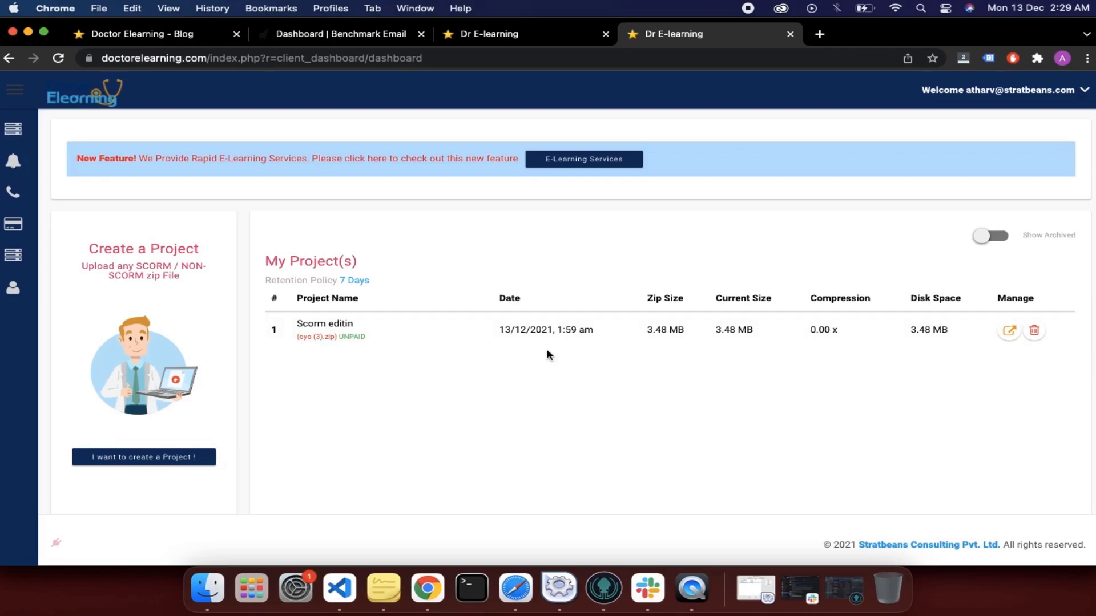
click(1008, 331)
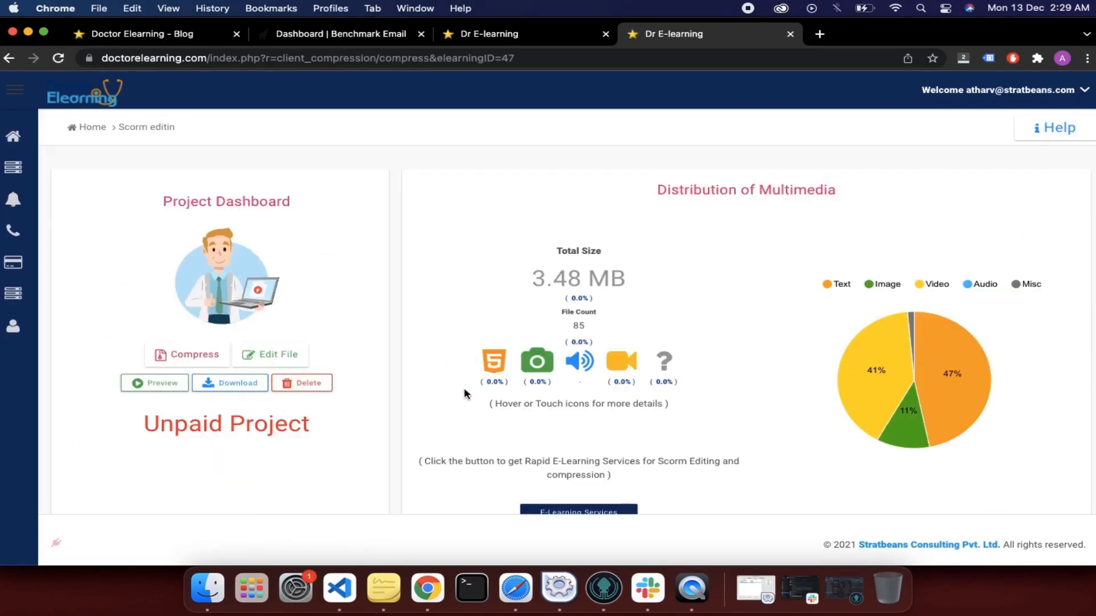
mouse_move(494, 365)
scroll(497, 368, down, 2)
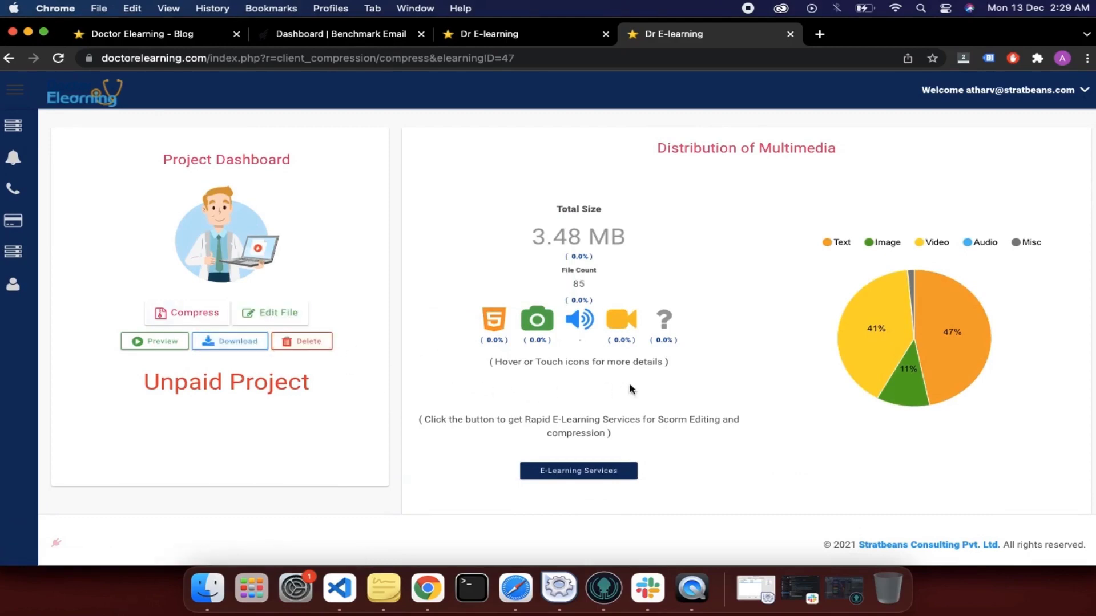
scroll(675, 385, up, 1)
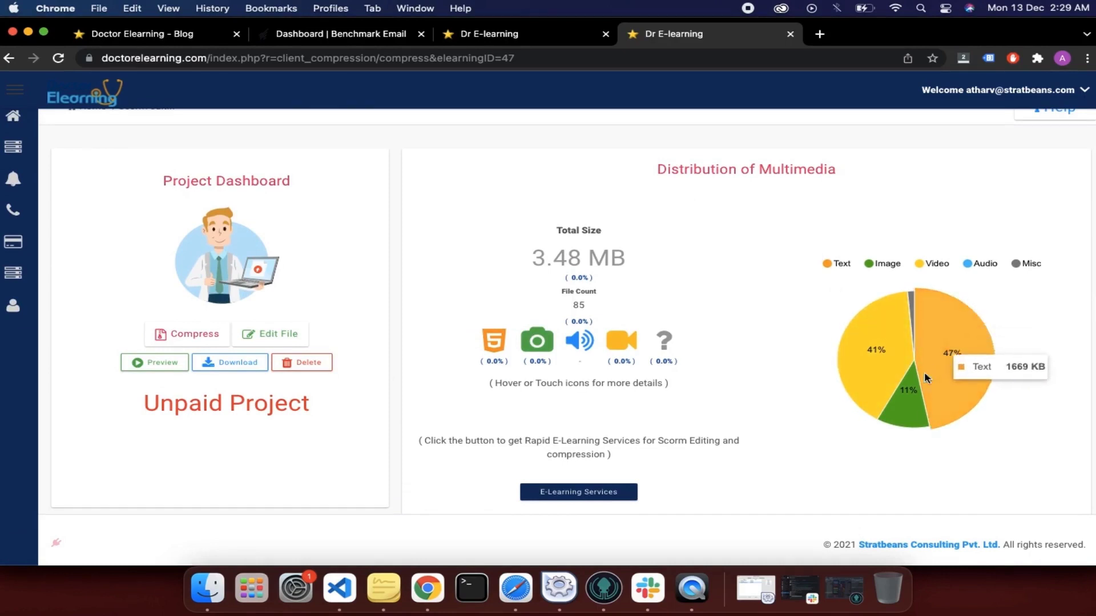
mouse_move(870, 369)
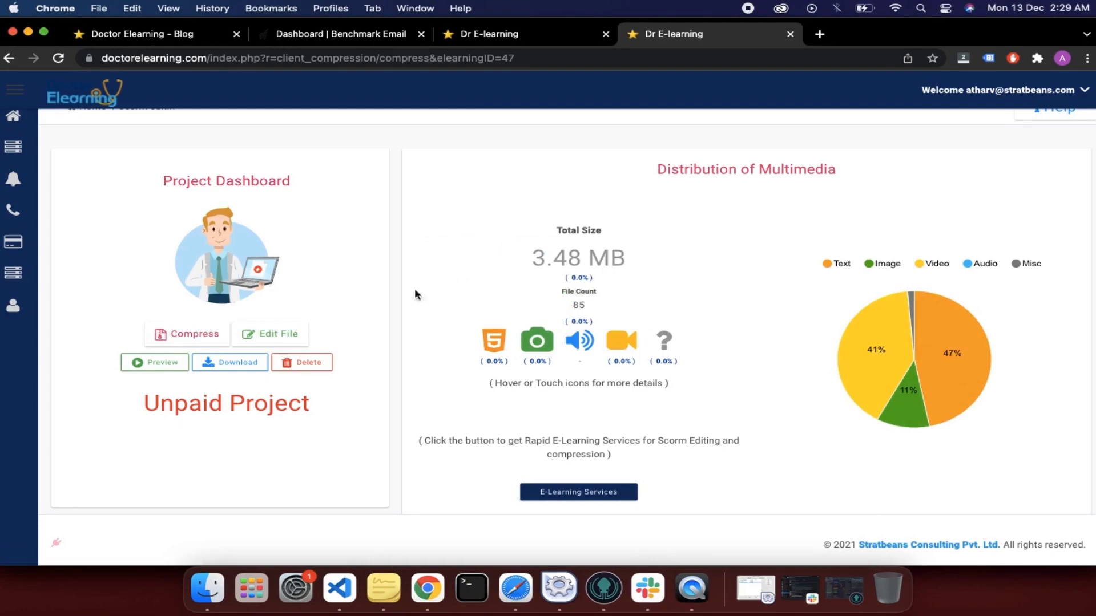
click(270, 339)
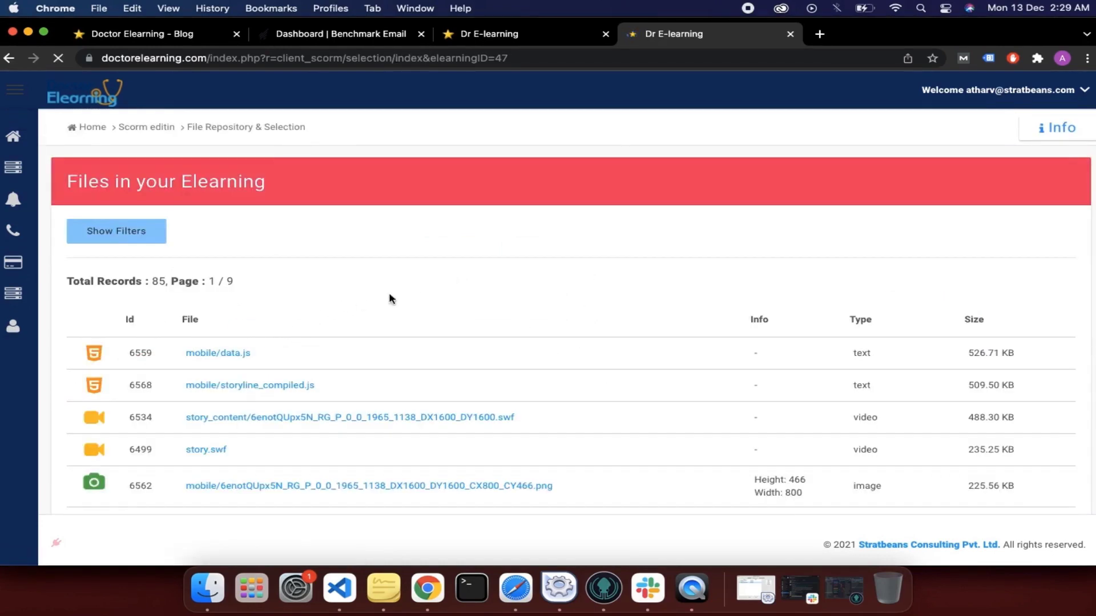
Step: Show the file filters and check media type and sort options, keeping All Files and Size Descending
scroll(402, 292, down, 5)
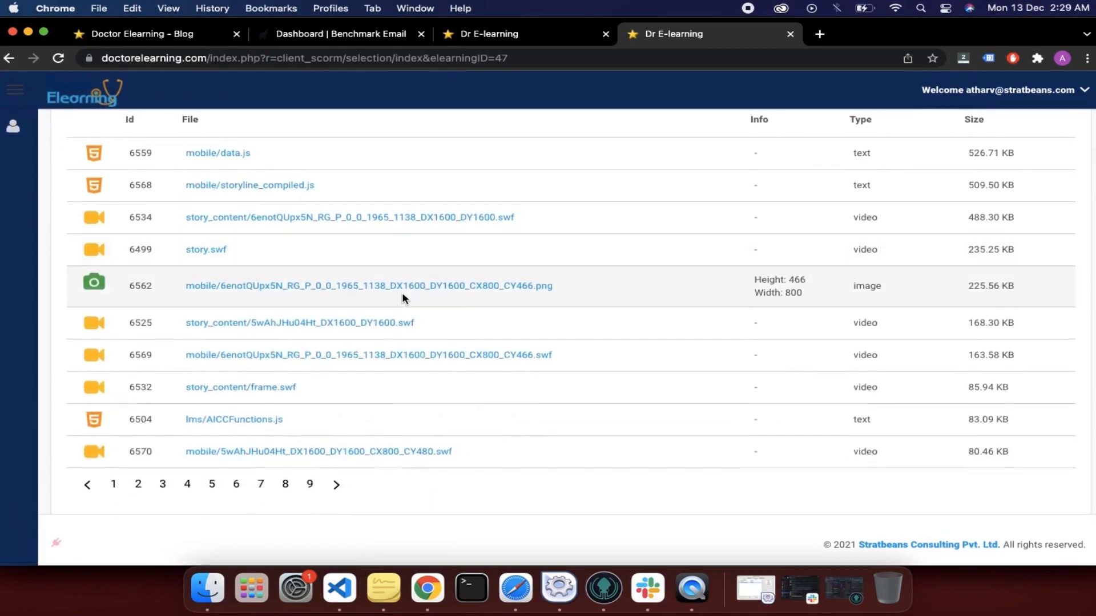
scroll(402, 297, up, 3)
scroll(403, 297, down, 3)
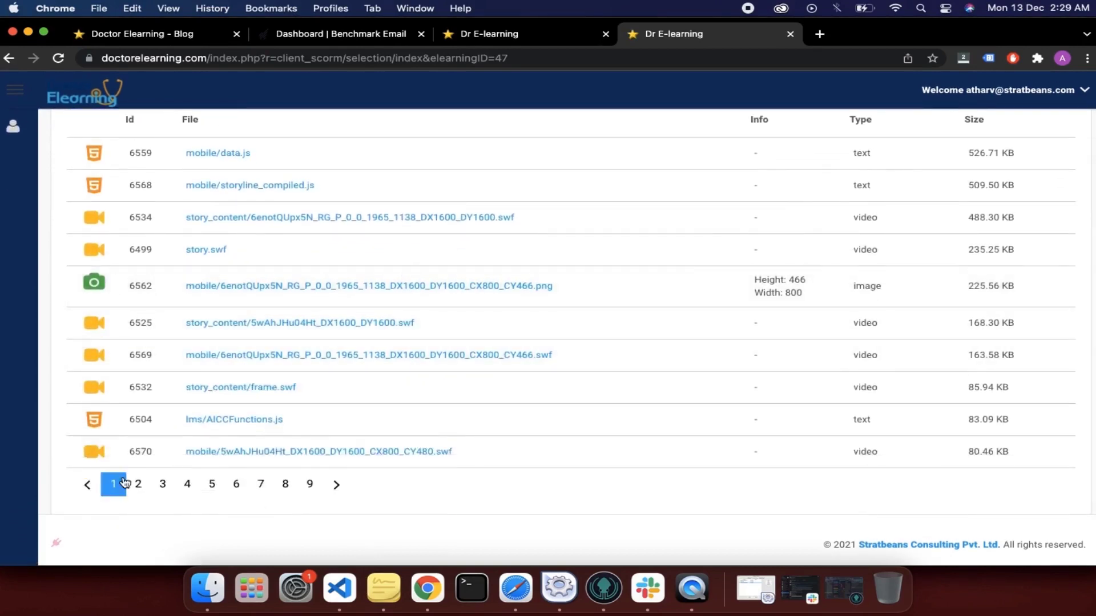
scroll(468, 365, up, 1)
scroll(479, 359, up, 4)
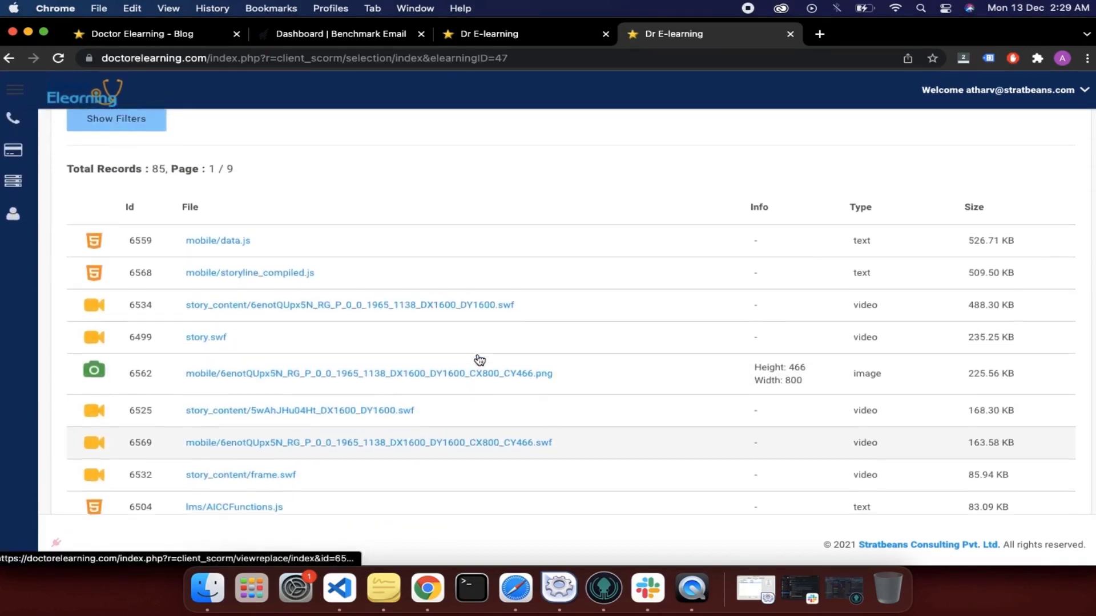
click(135, 209)
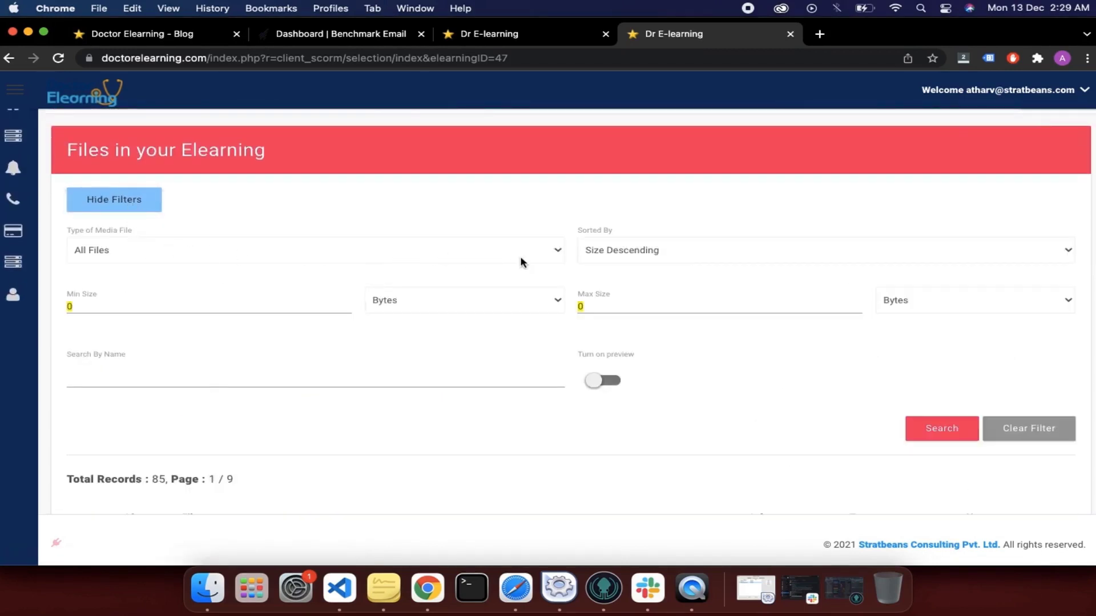
click(542, 258)
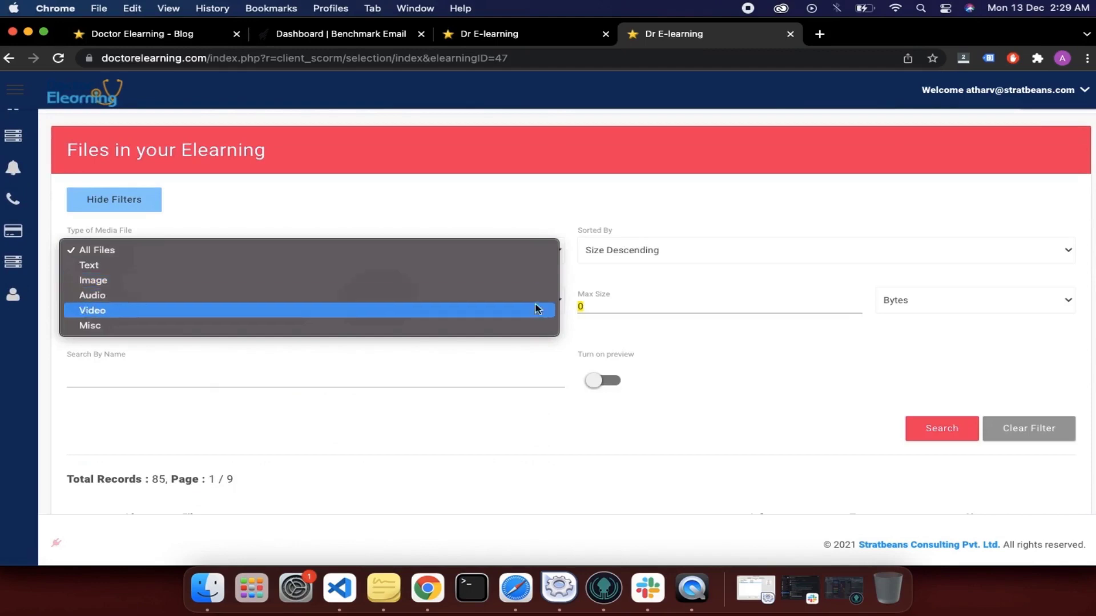
click(680, 210)
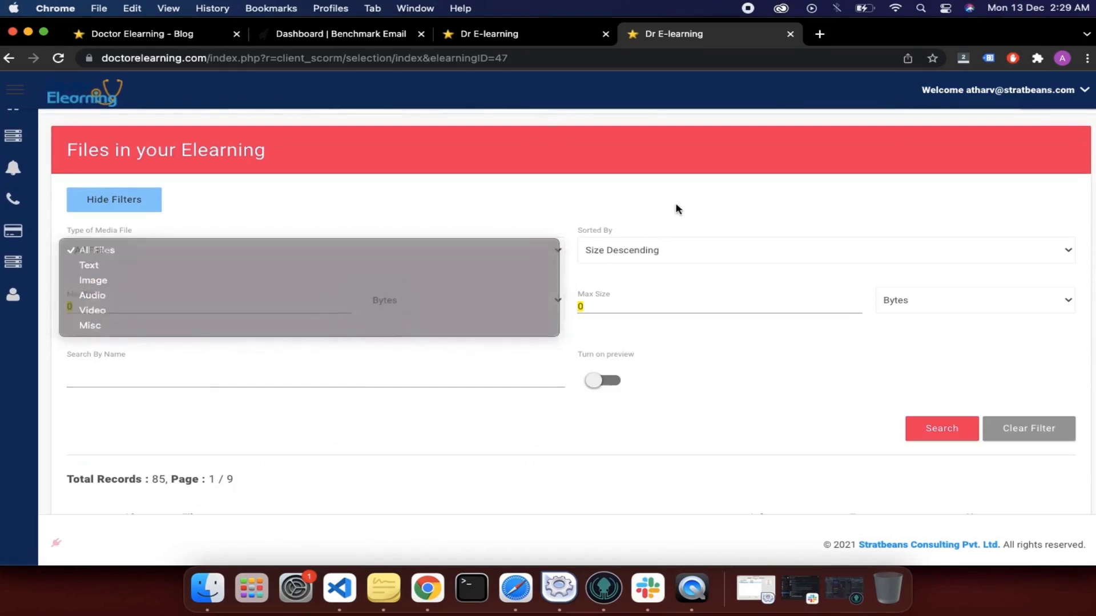
click(721, 249)
click(704, 227)
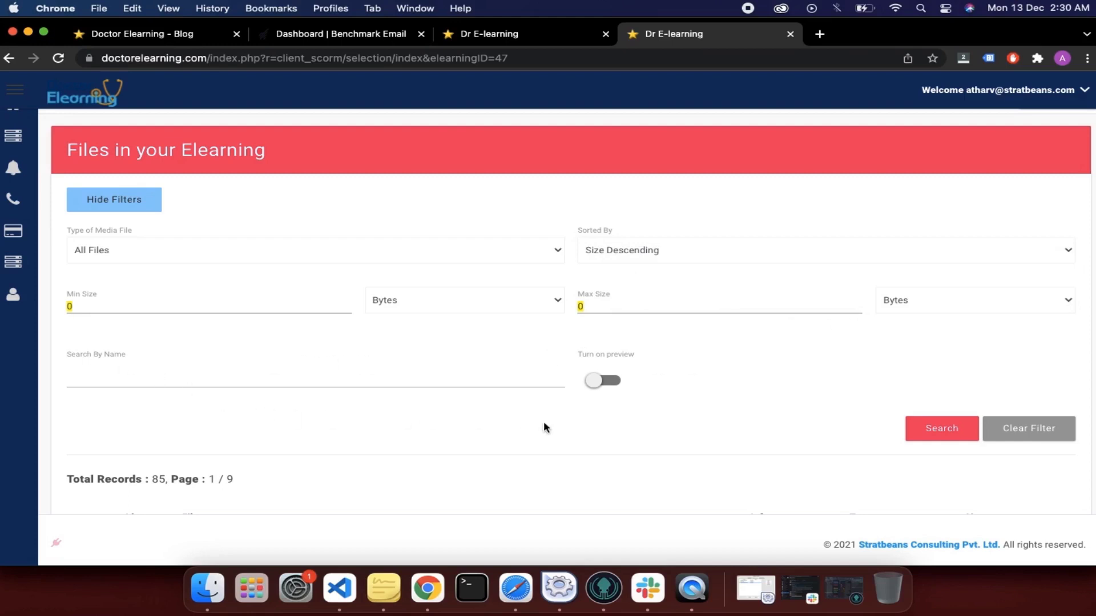
scroll(544, 422, down, 3)
Step: Set Type of Media File to Image and search, listing the 21 image records
scroll(543, 420, down, 3)
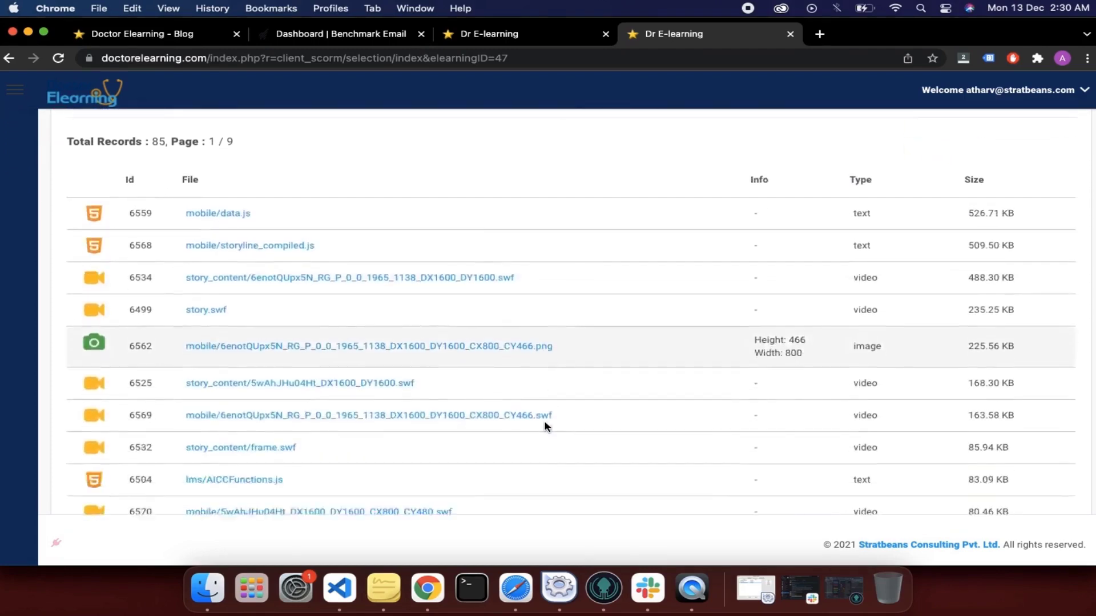
scroll(543, 420, up, 7)
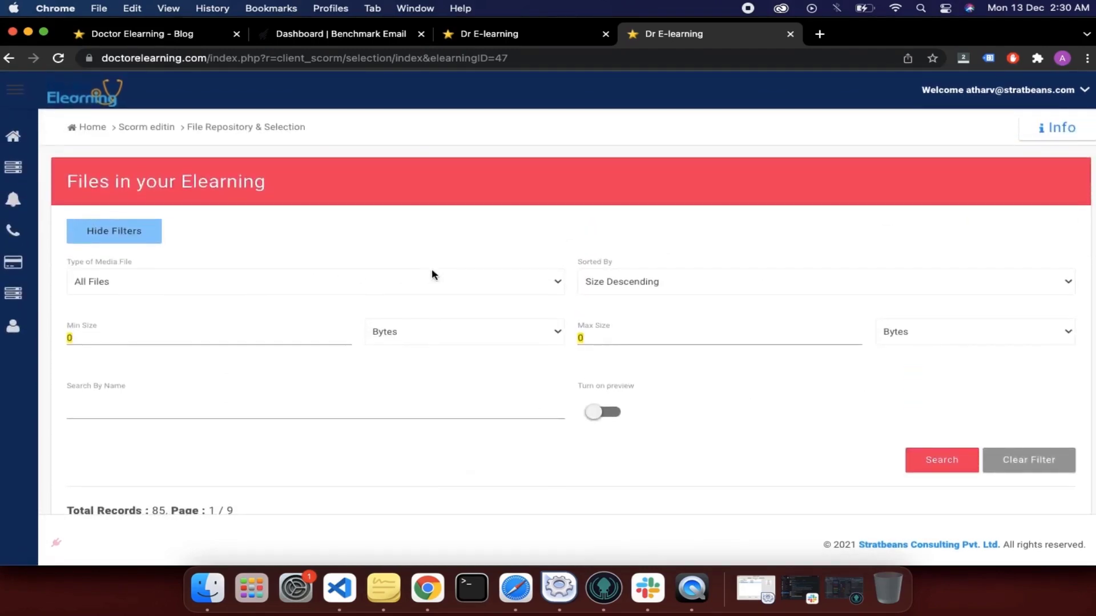
click(513, 277)
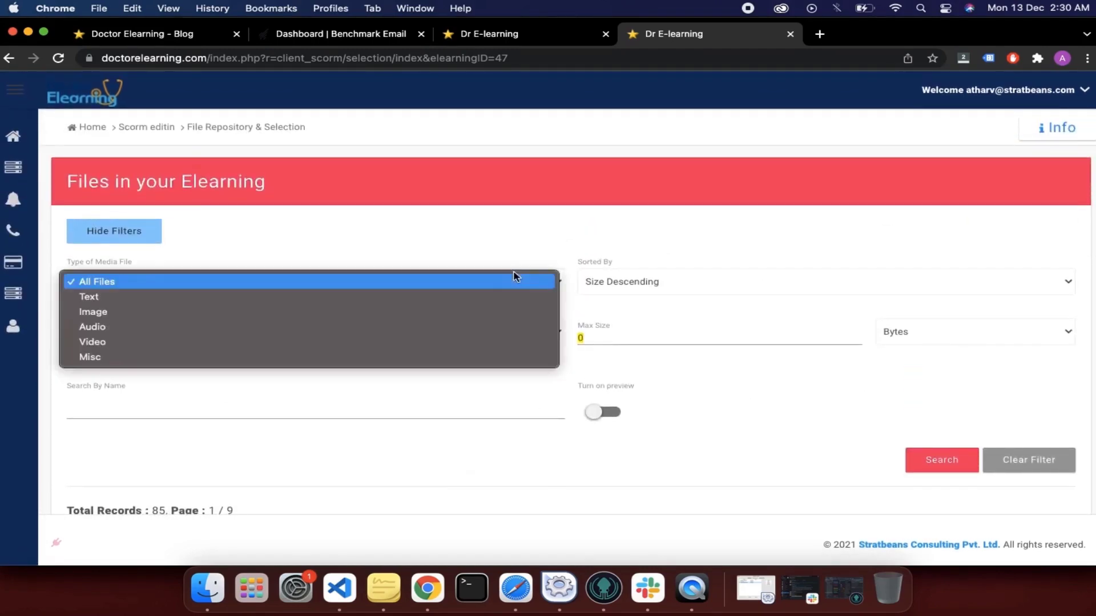
click(289, 320)
scroll(525, 447, down, 2)
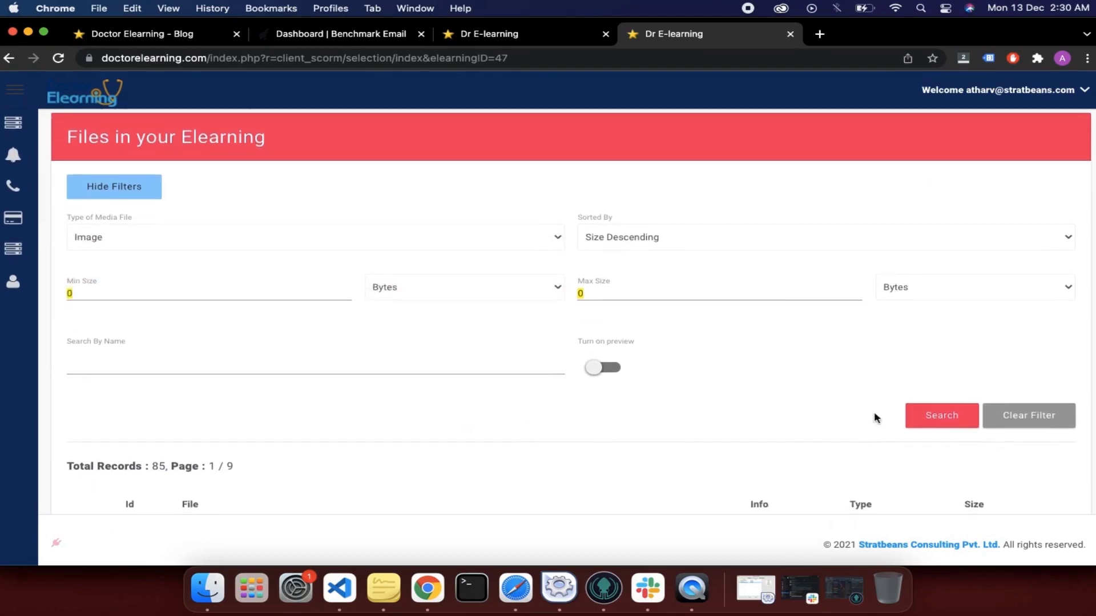
click(941, 417)
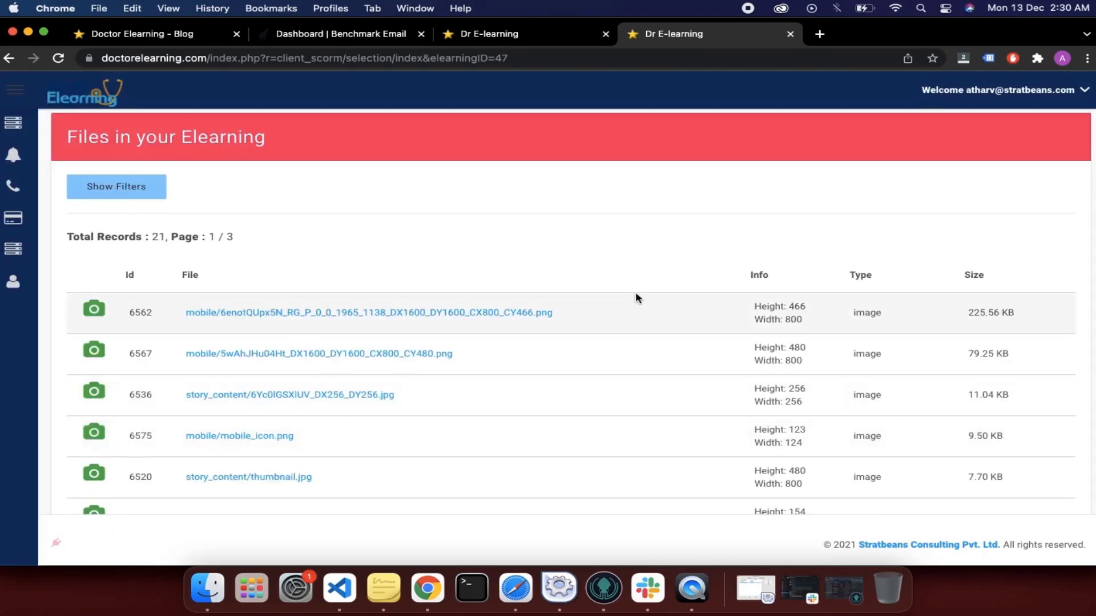
scroll(649, 267, down, 2)
scroll(648, 264, down, 8)
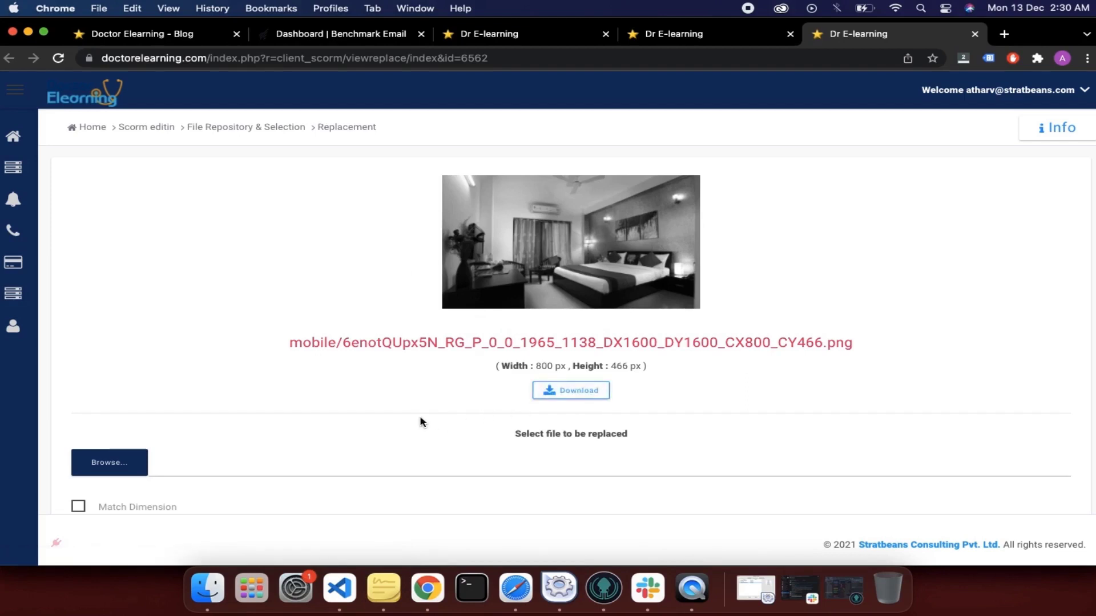
Step: Scroll through the Replacement page of the 800 × 466 px black-and-white bedroom PNG
scroll(421, 423, down, 1)
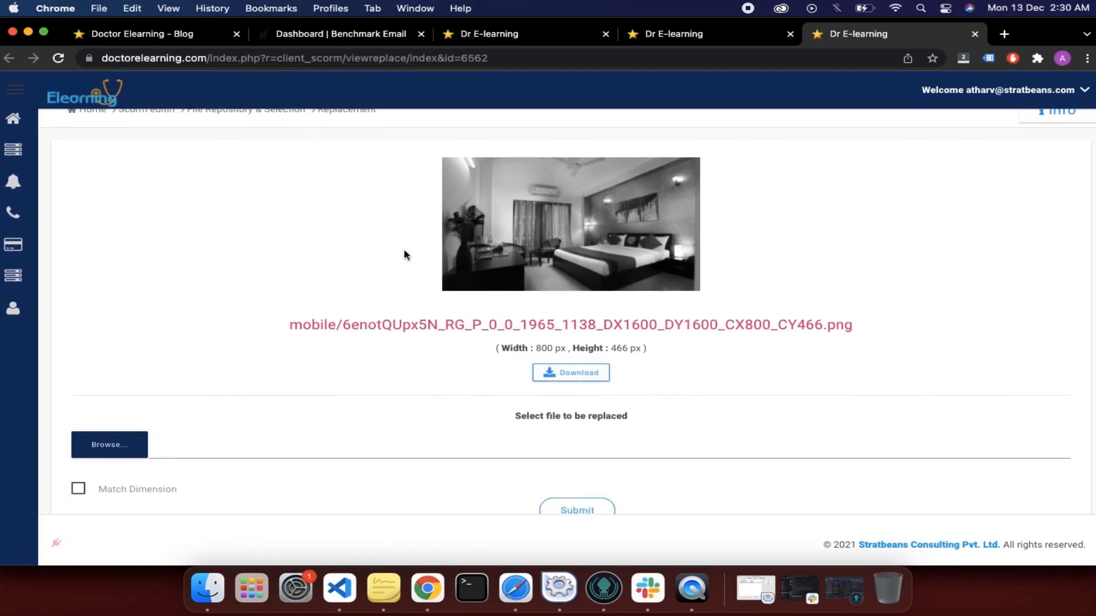
scroll(397, 390, up, 1)
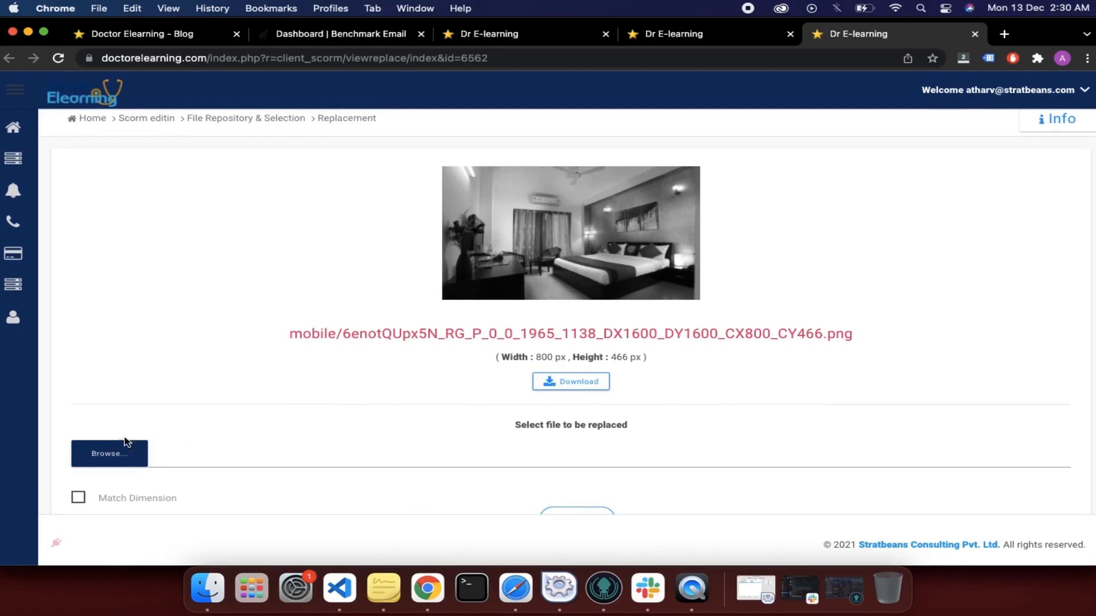
Step: Select the new hotel-room PNG from Downloads as the replacement and tick Match Dimension
click(106, 455)
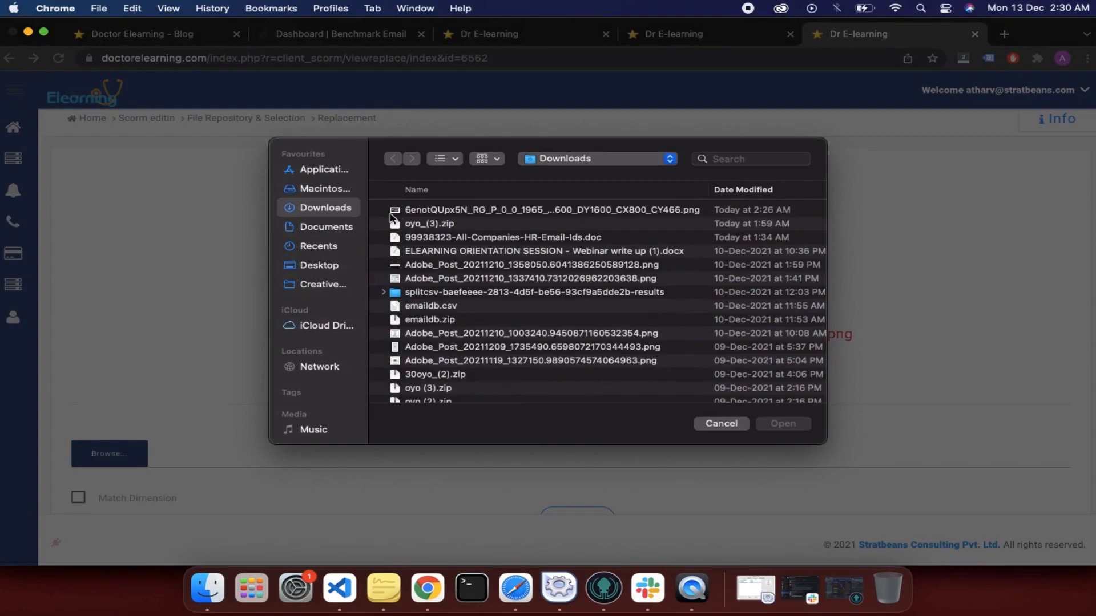
click(526, 213)
key(space)
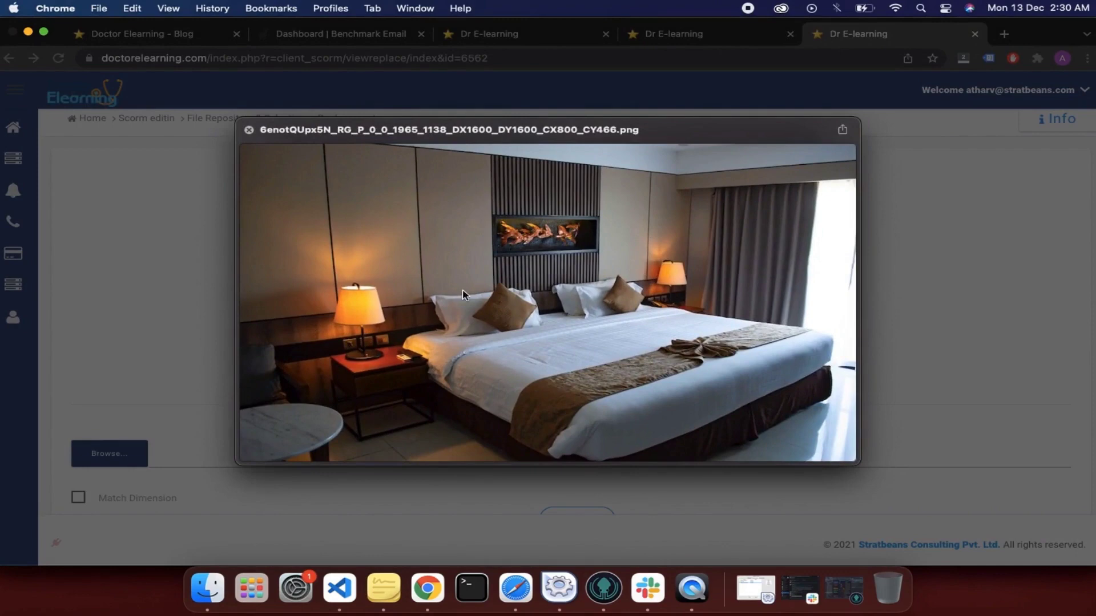
key(space)
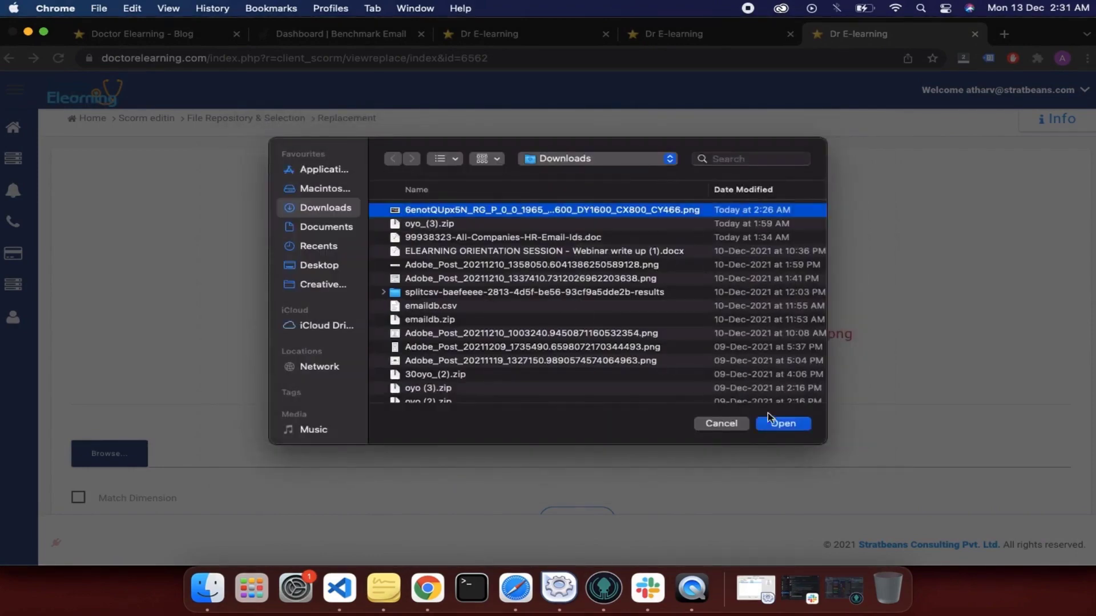
click(783, 423)
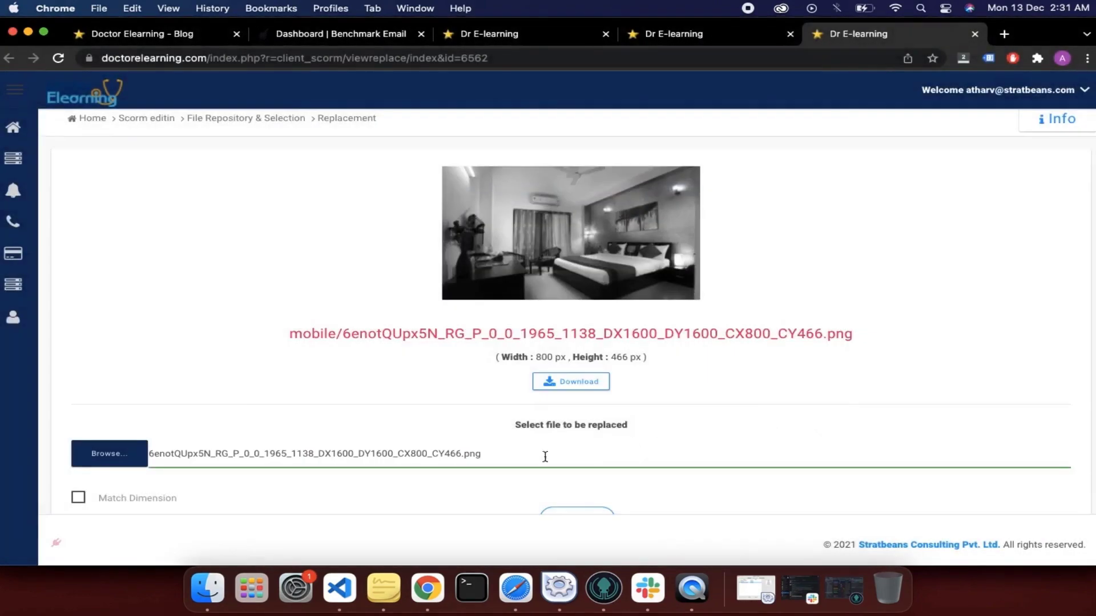
scroll(513, 456, down, 1)
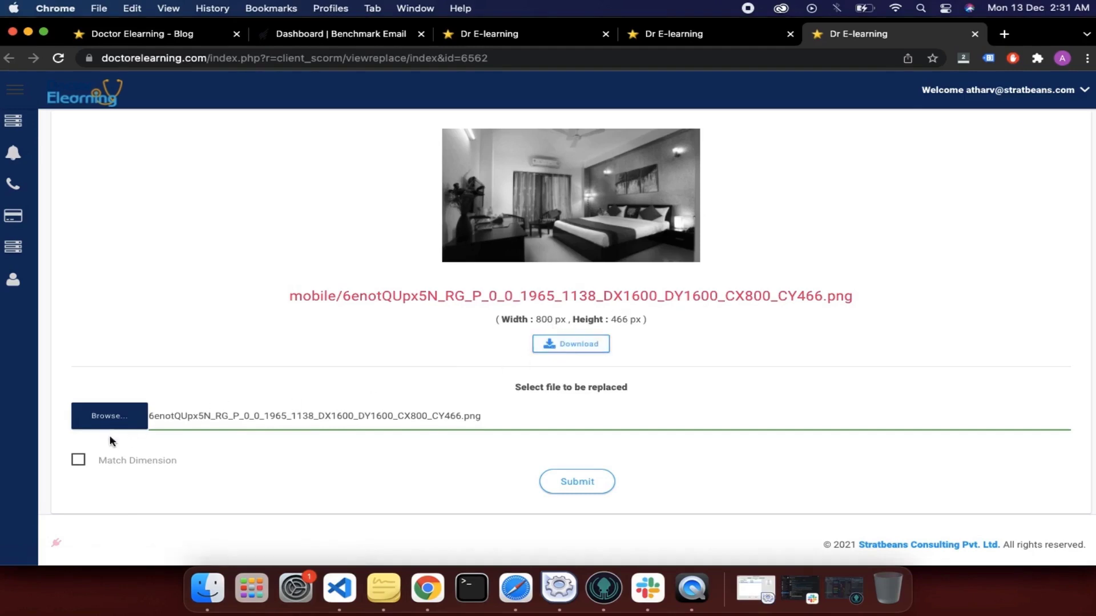
click(80, 461)
Step: Submit the replacement so the colour bedroom image appears at 800 × 466 px
scroll(557, 495, down, 1)
click(581, 477)
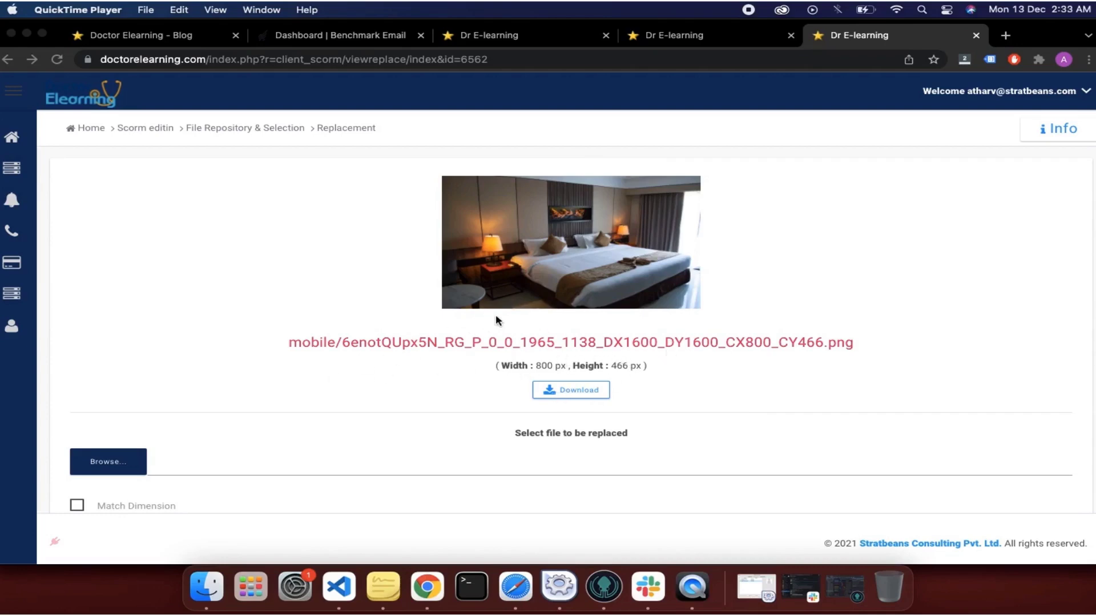
scroll(372, 354, down, 1)
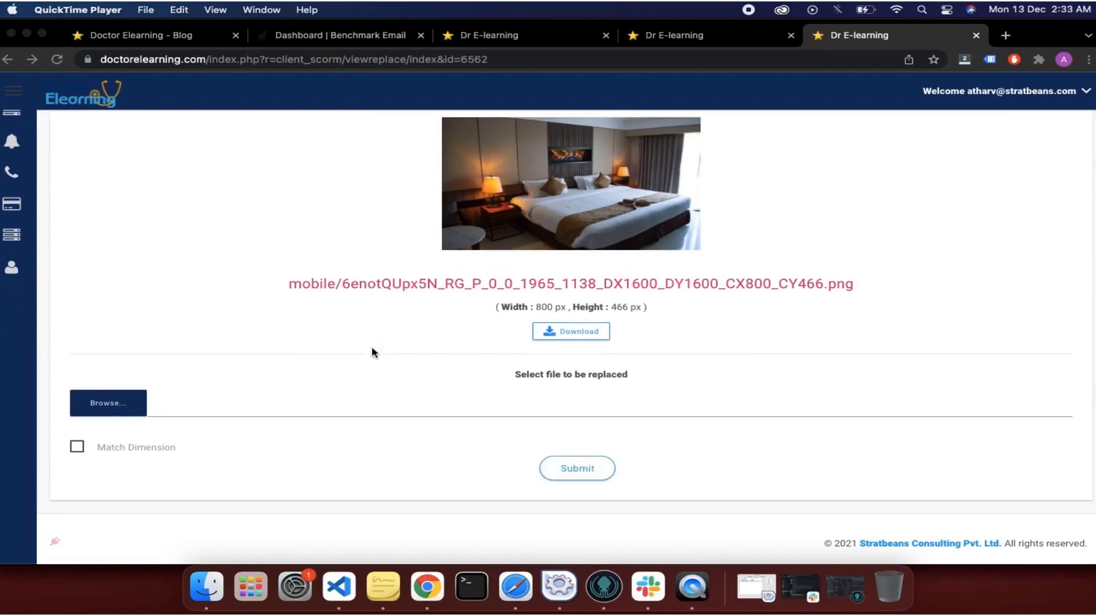
scroll(372, 352, up, 1)
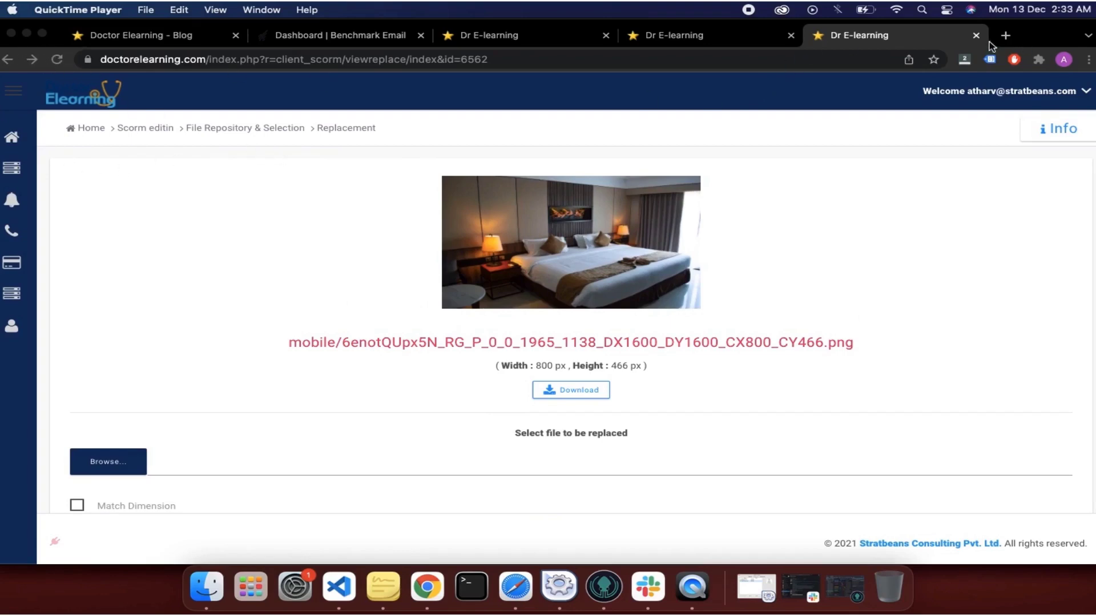
Step: Close the replacement tab and filter the repository to Text files, showing 38 records
click(976, 35)
scroll(354, 331, down, 1)
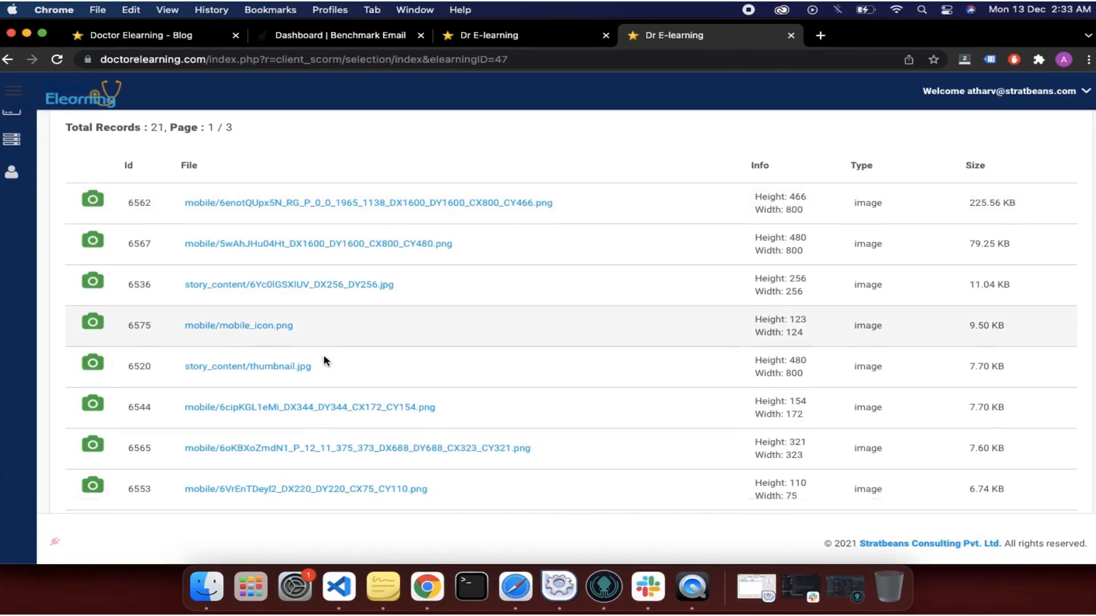
scroll(326, 361, down, 2)
scroll(325, 359, up, 5)
click(136, 237)
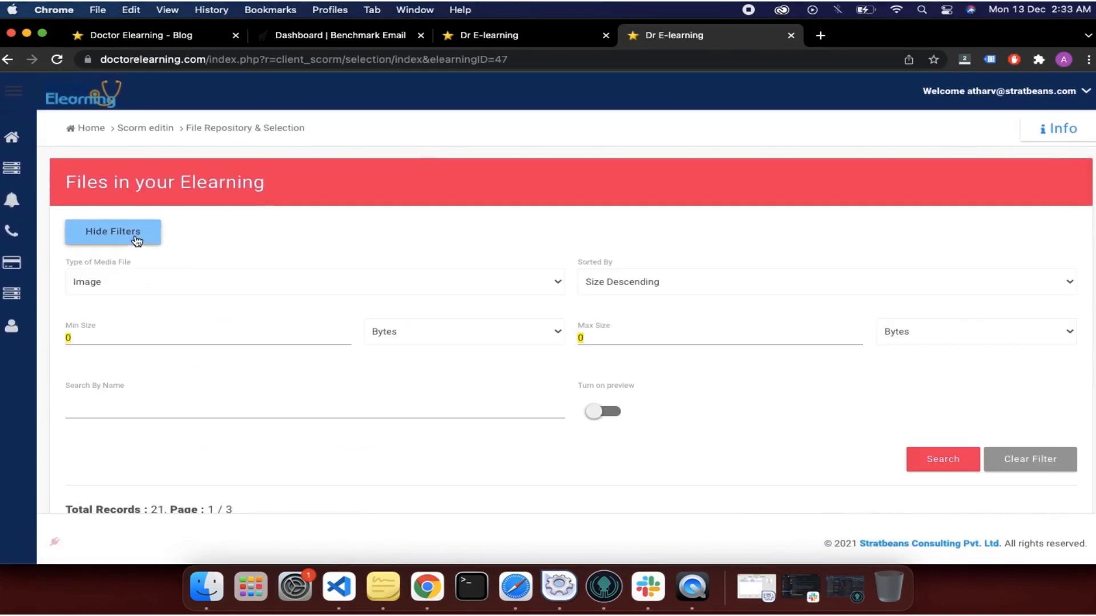
click(193, 281)
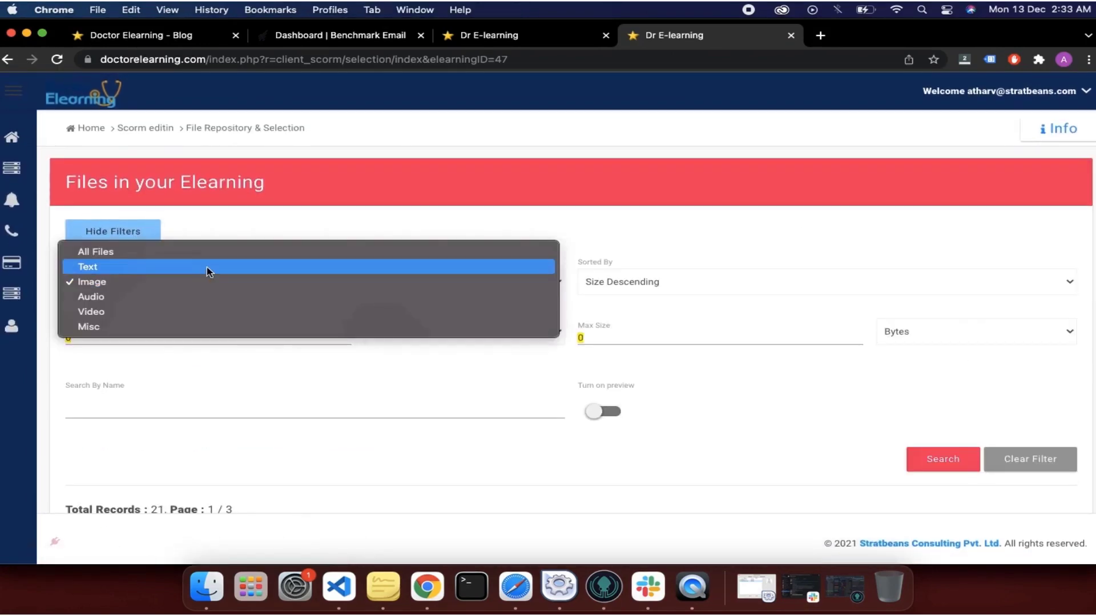
click(207, 266)
click(930, 457)
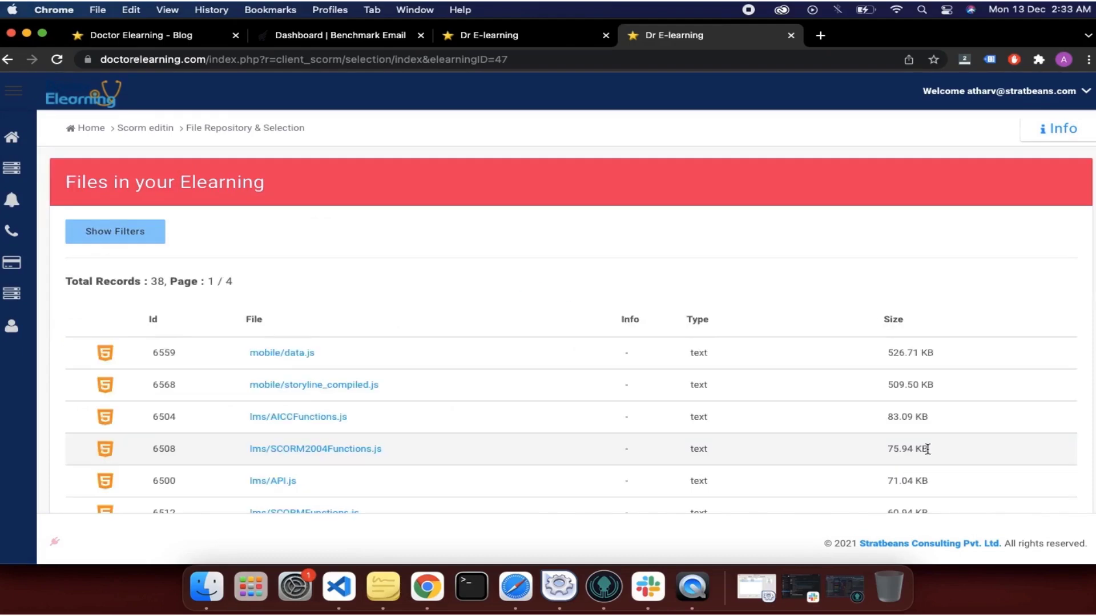
Step: Open the replacement page for mobile/player.css, then close it again
scroll(628, 463, down, 5)
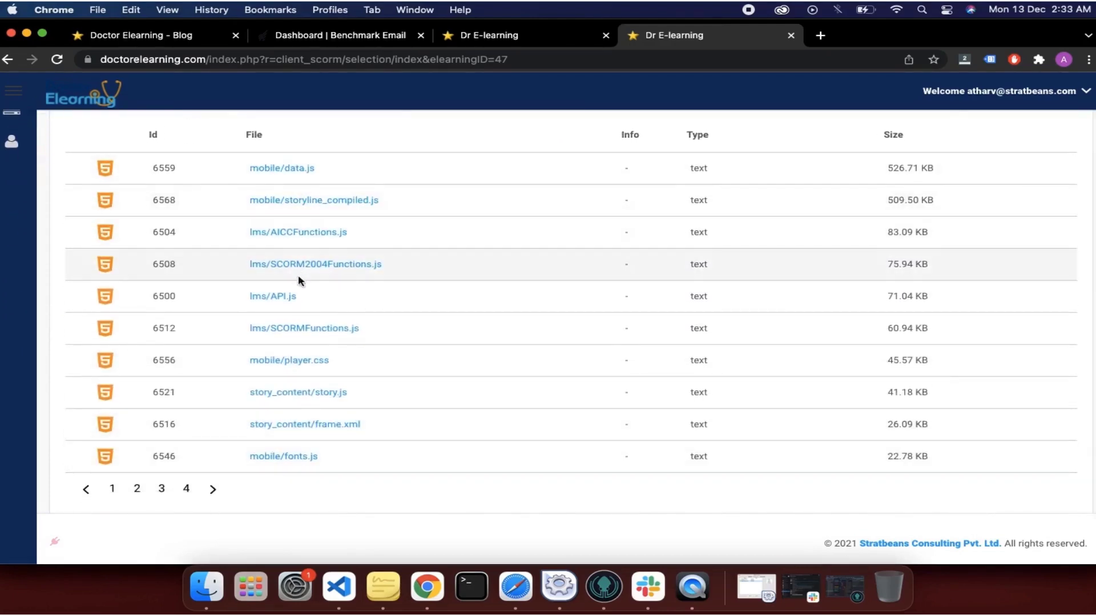
click(310, 361)
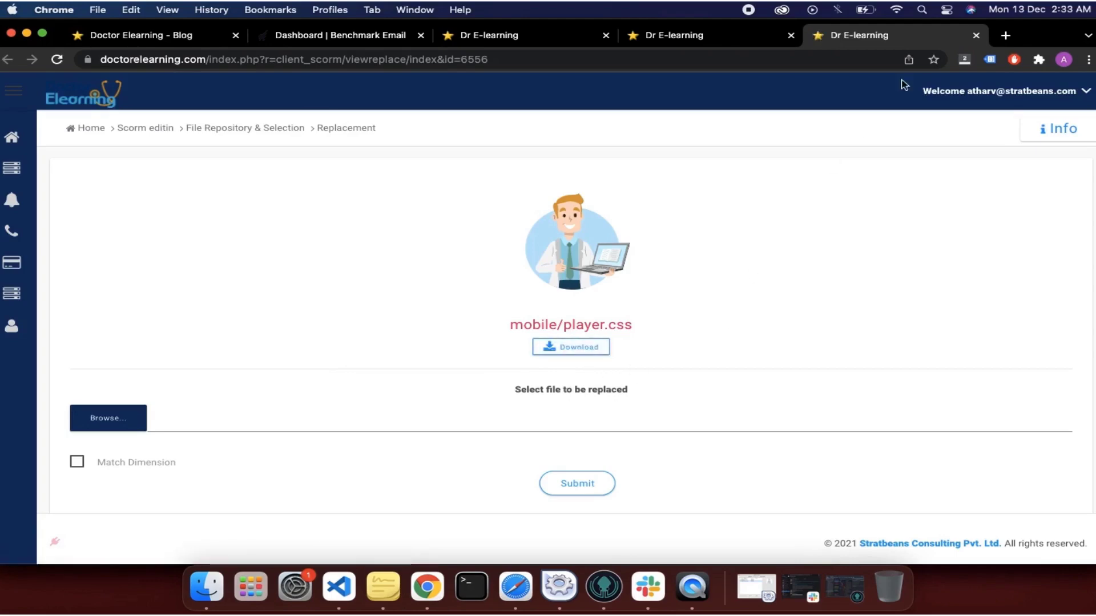
click(976, 35)
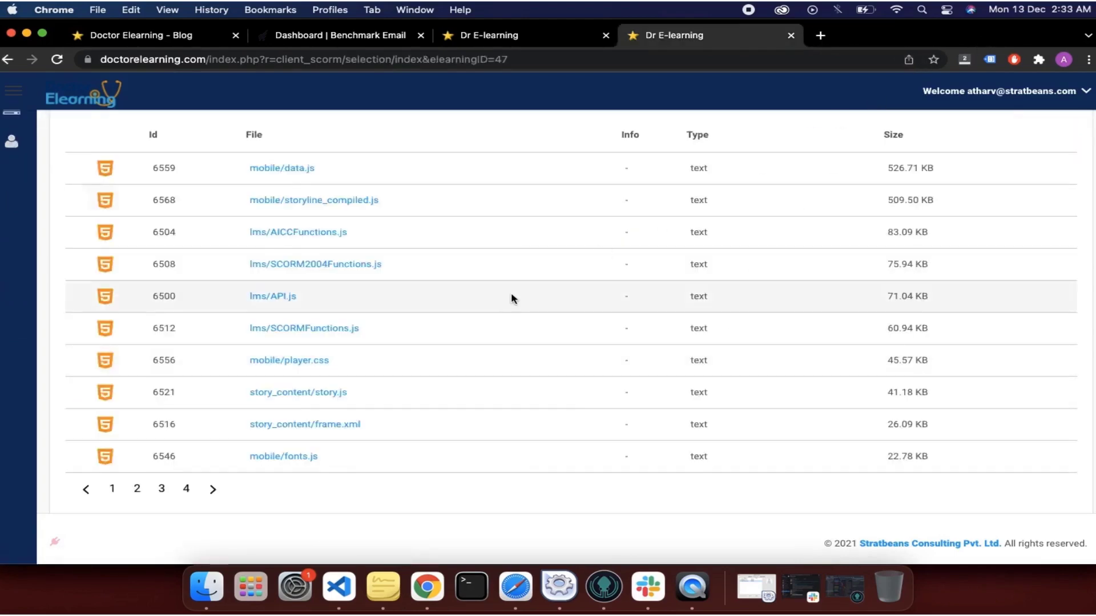
Step: Browse to page 3 of the text file list
scroll(511, 294, up, 2)
scroll(512, 298, down, 2)
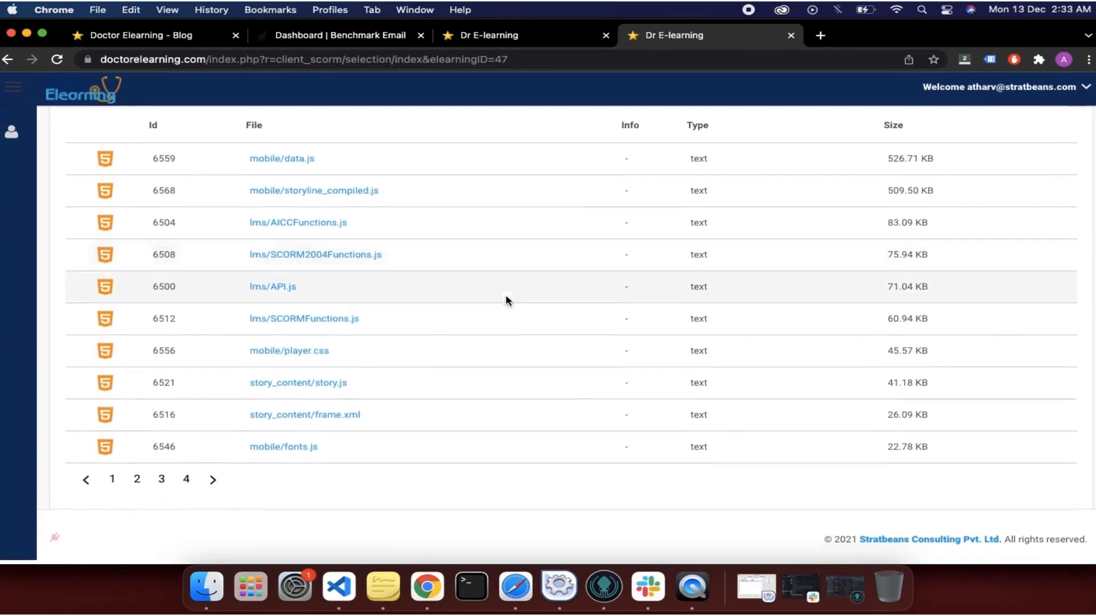
click(161, 484)
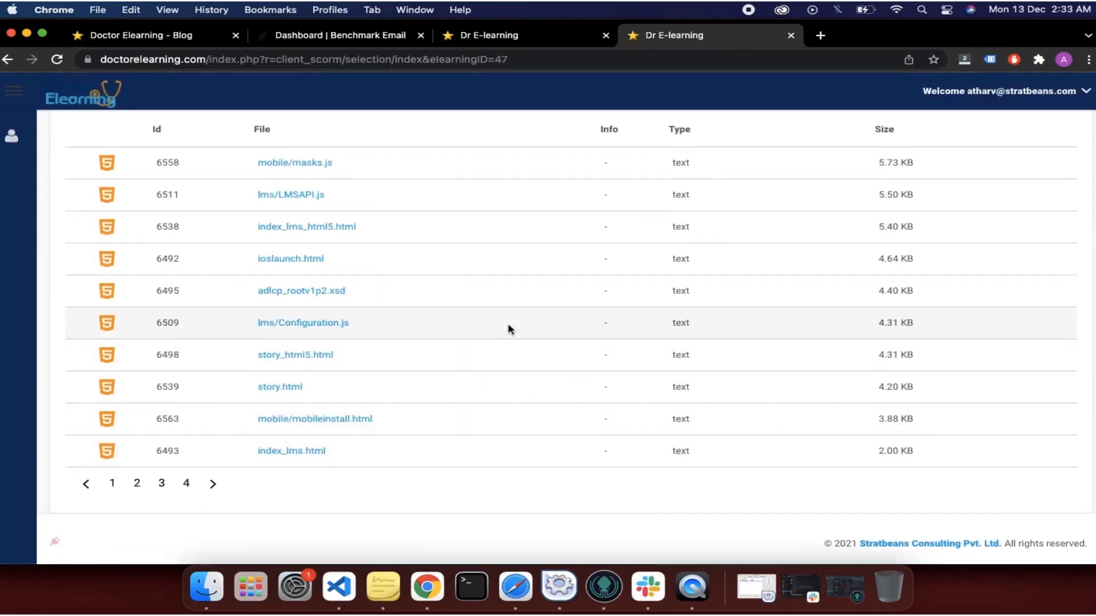
scroll(508, 327, up, 4)
Step: Filter to Video files, view page 3 of the 25 records, then return to the dashboard
click(135, 231)
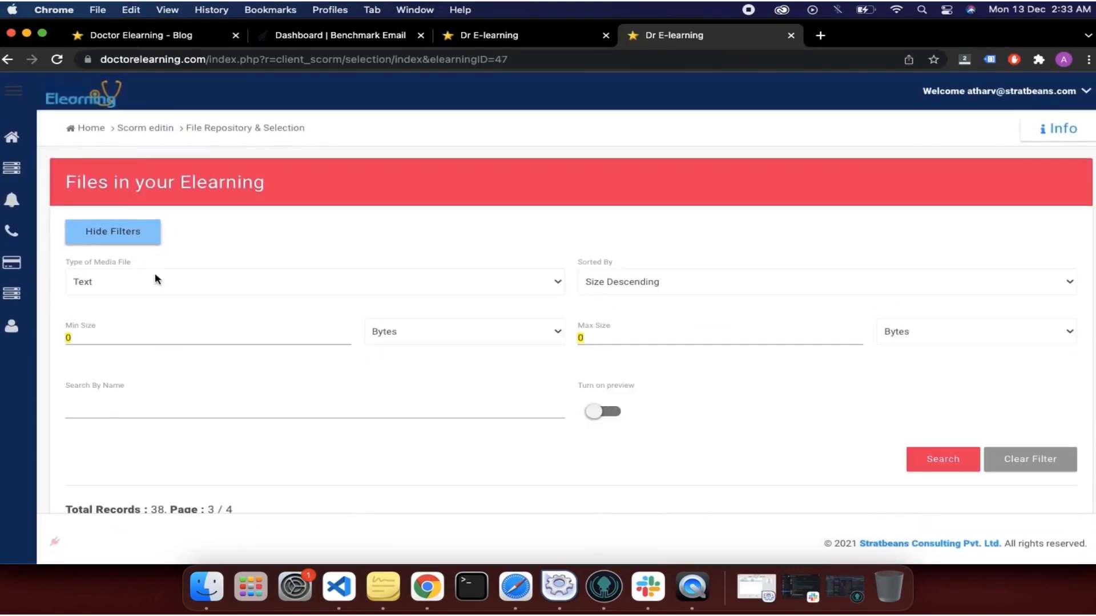
click(333, 280)
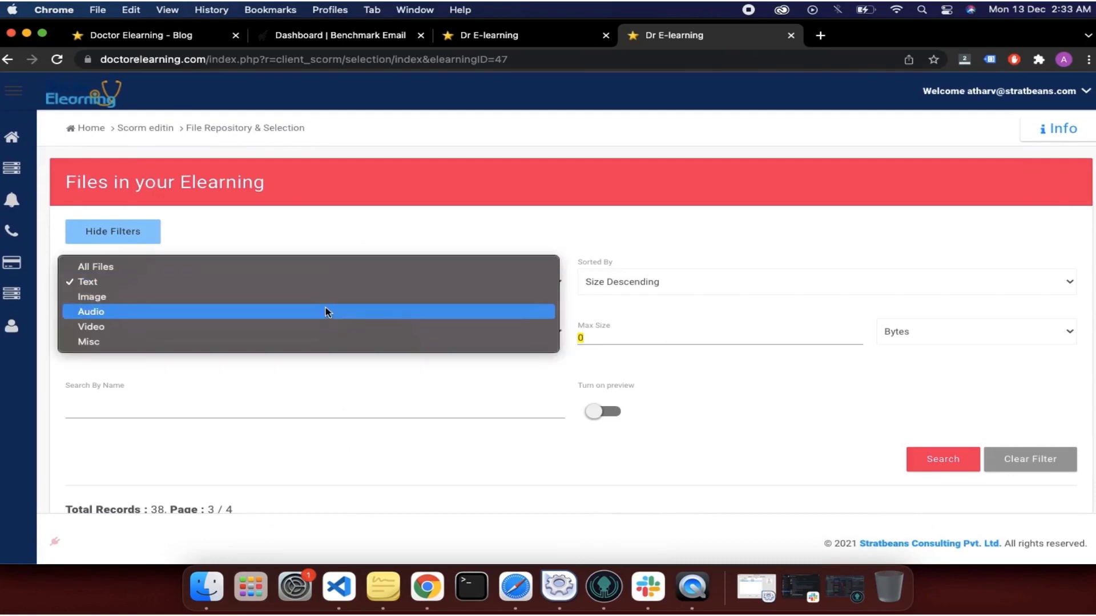
click(323, 333)
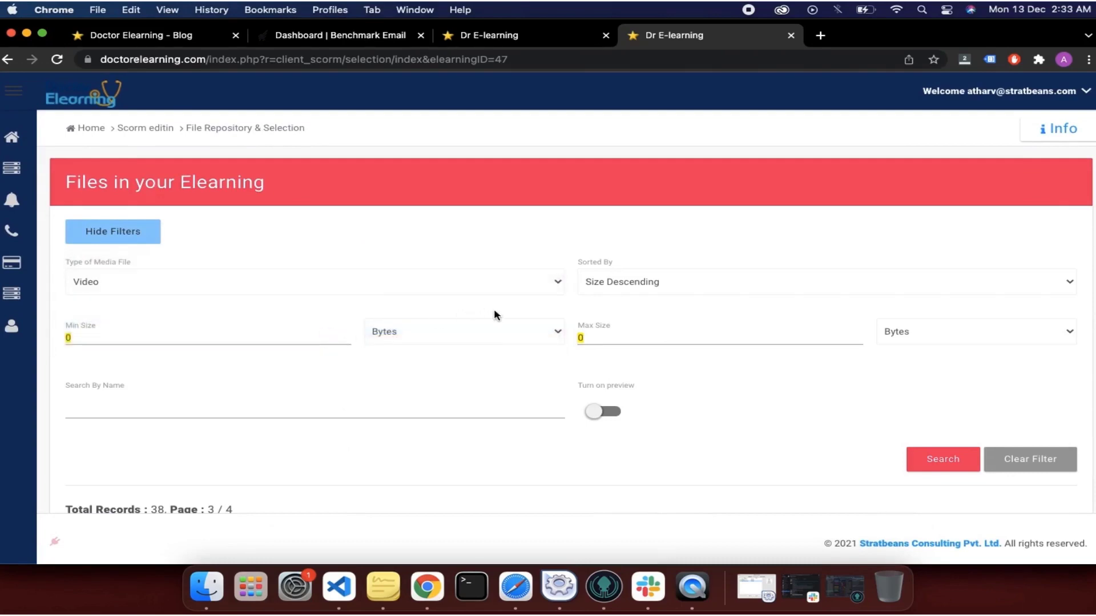
click(944, 460)
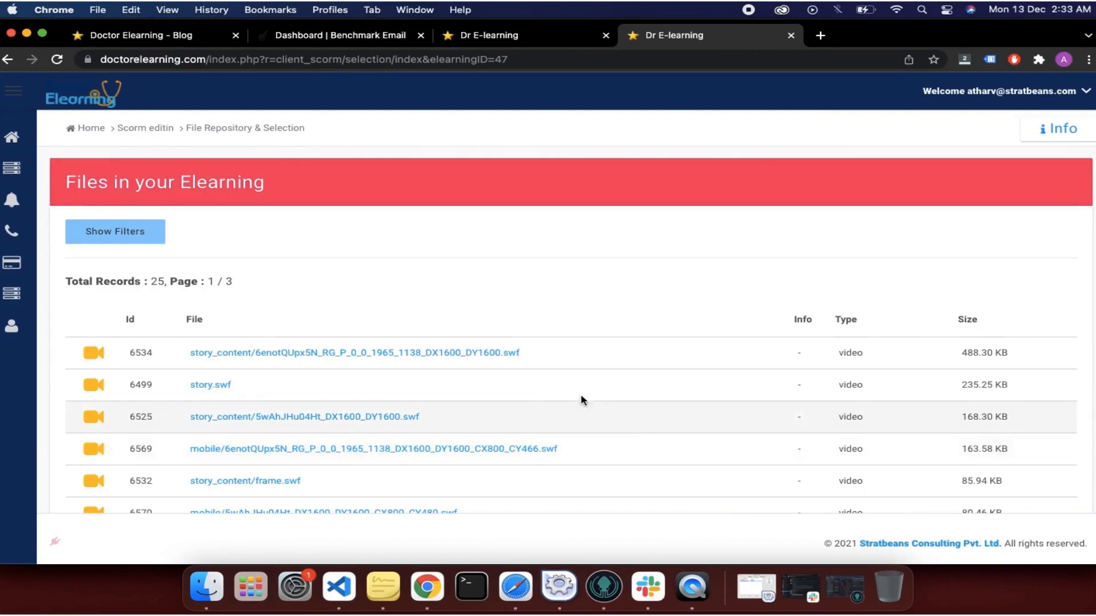
scroll(570, 390, down, 1)
scroll(569, 393, down, 4)
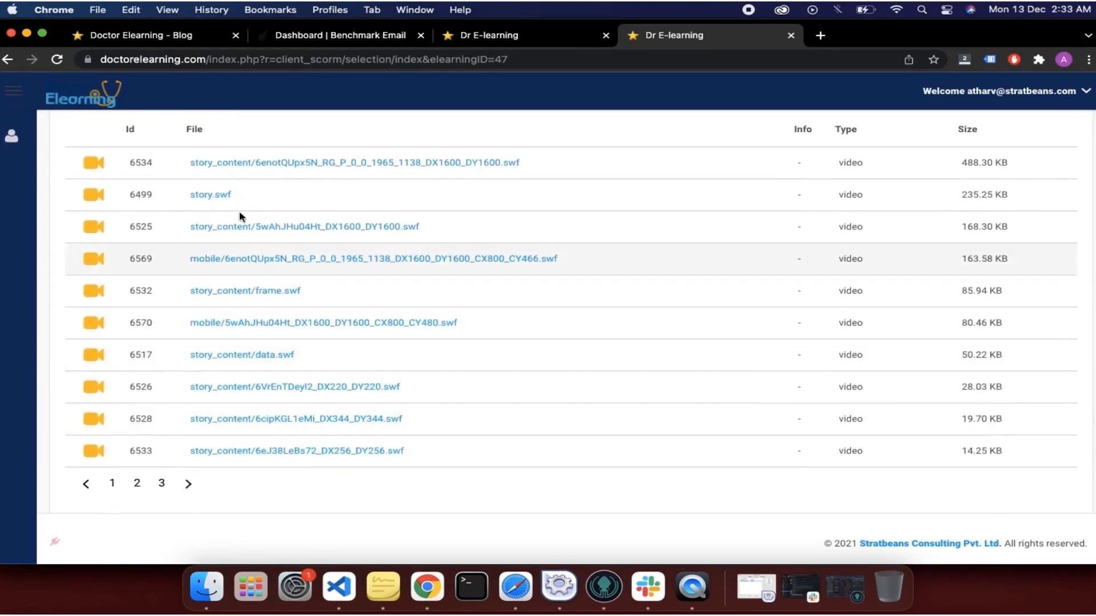
click(161, 484)
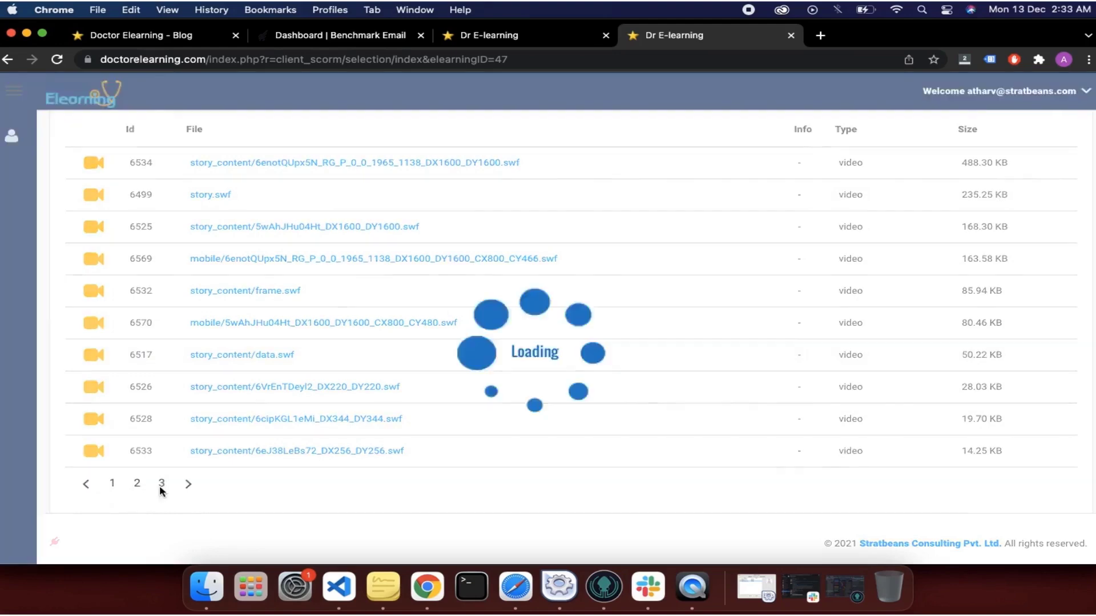
click(146, 211)
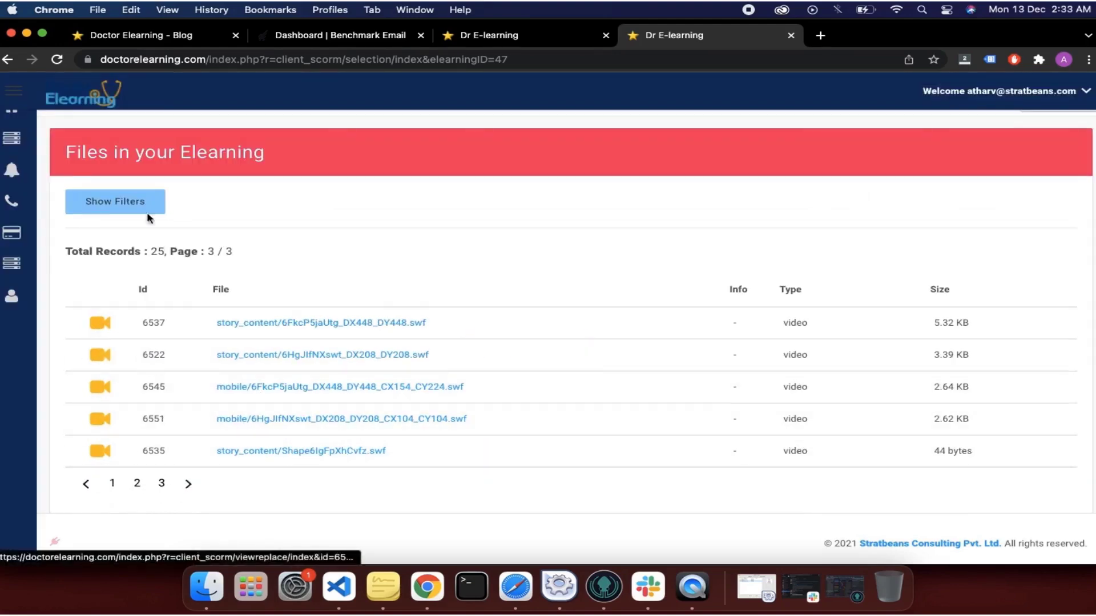